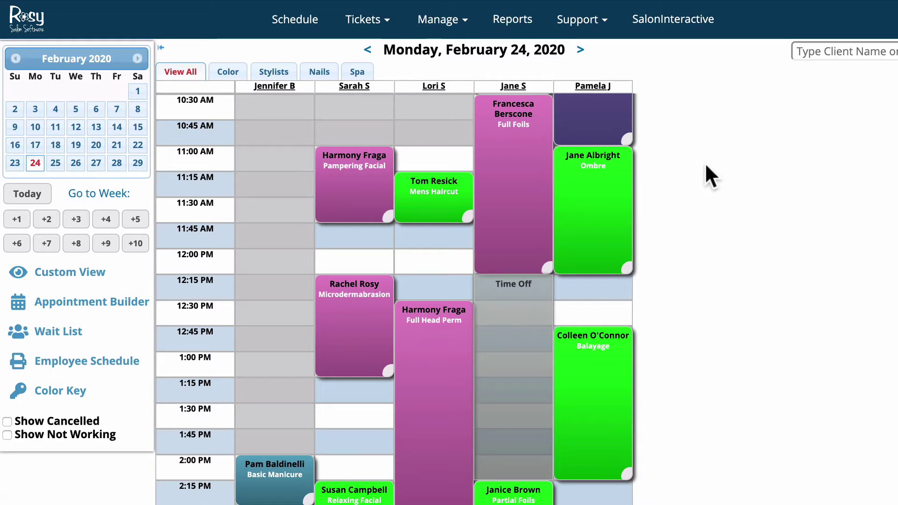
{"action": "left_click", "coordinate": [508, 157]}
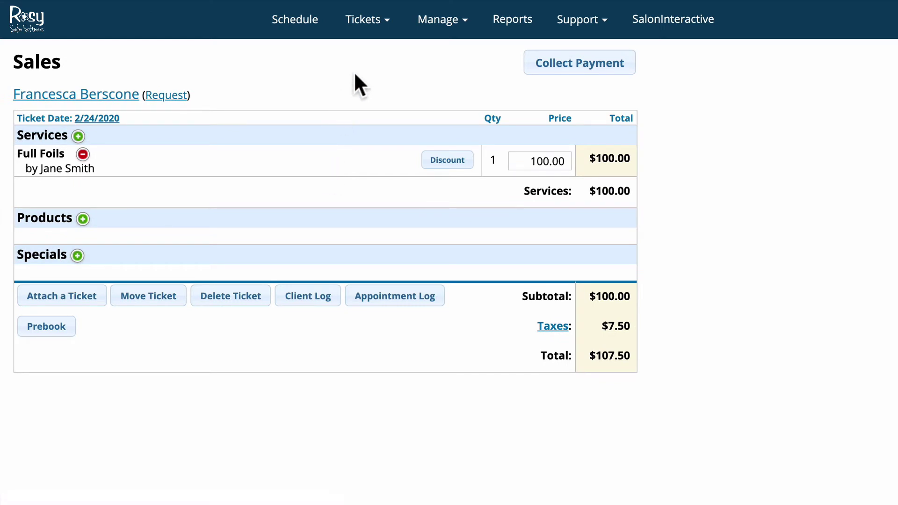
{"action": "left_click", "coordinate": [363, 24]}
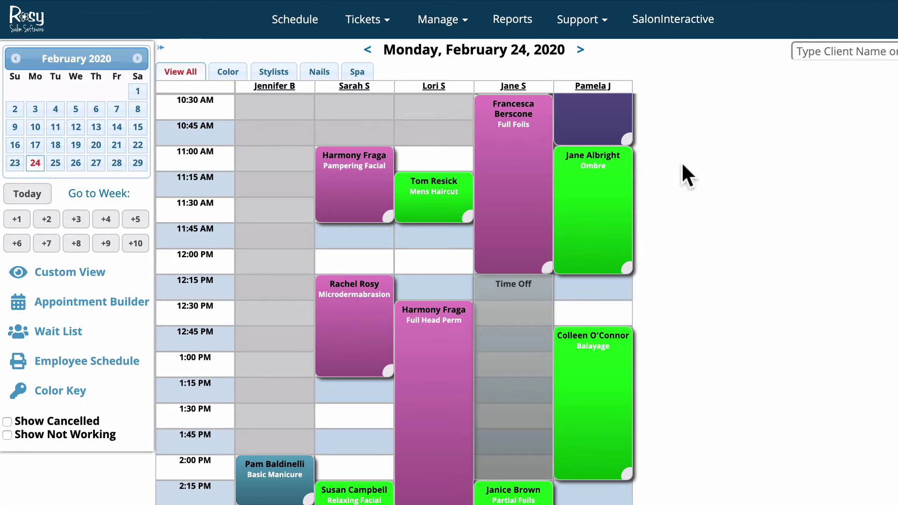
{"action": "left_click", "coordinate": [508, 152]}
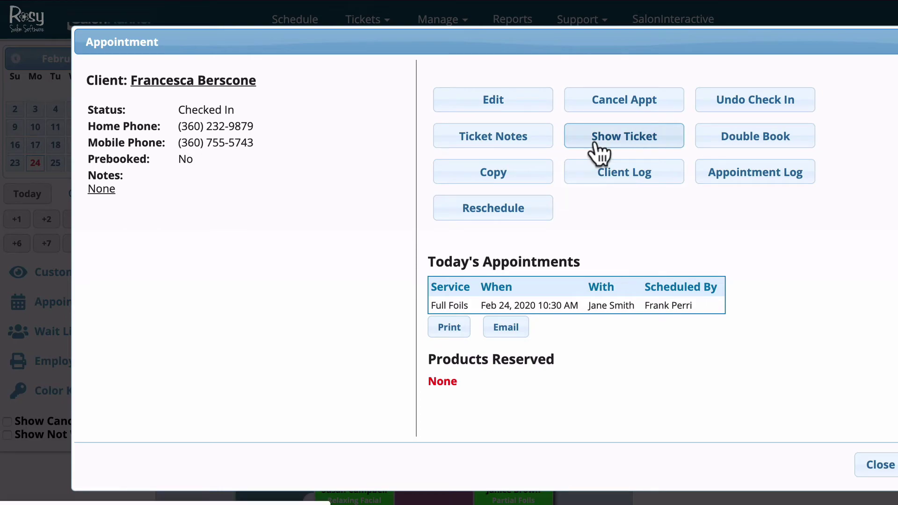
{"action": "left_click", "coordinate": [594, 143]}
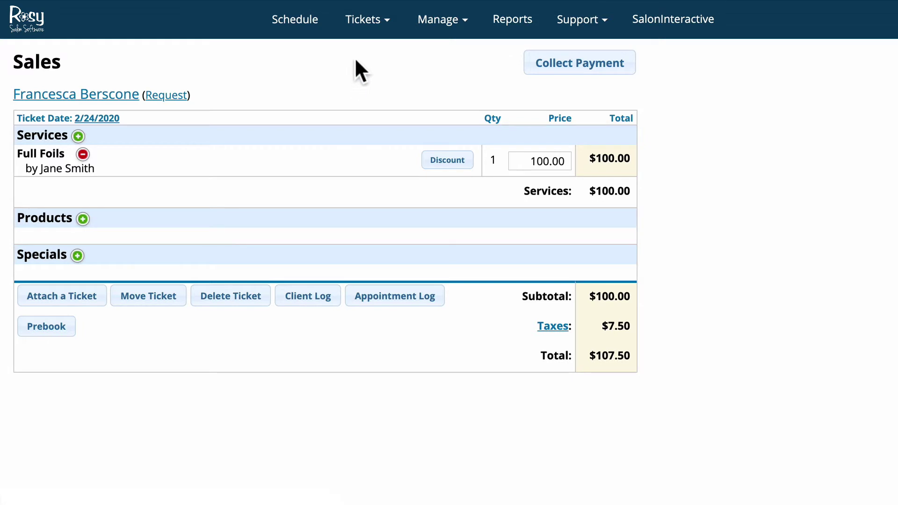
Attach the first listed client's $215.00 ticket to this Full Foils ticket.
{"action": "left_click", "coordinate": [361, 22]}
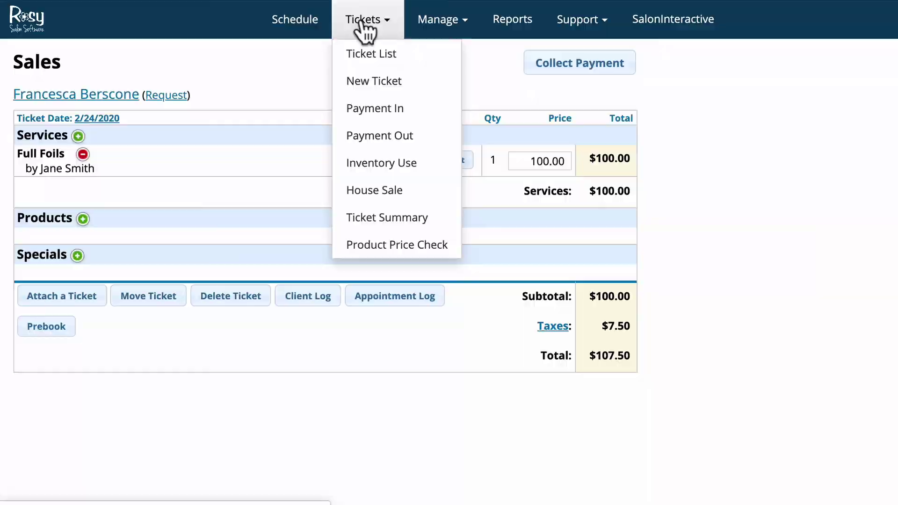
{"action": "left_click", "coordinate": [88, 310]}
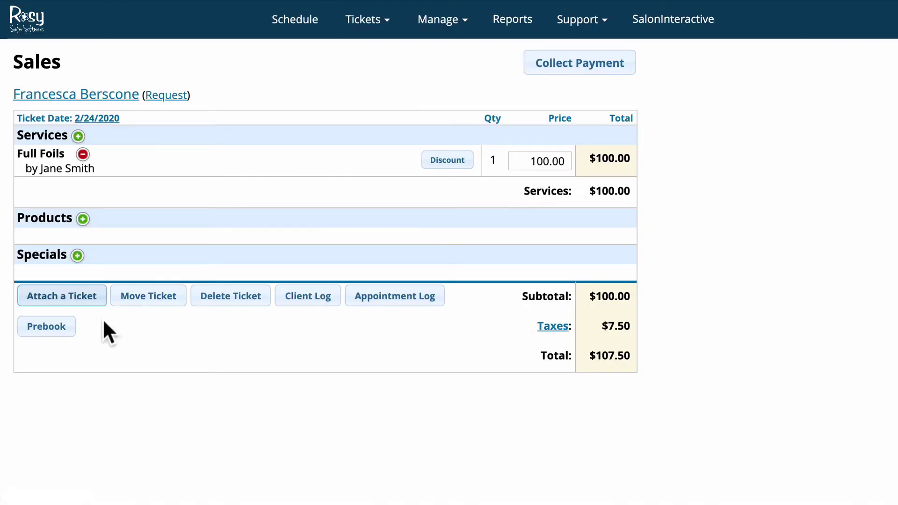
{"action": "left_click", "coordinate": [82, 312]}
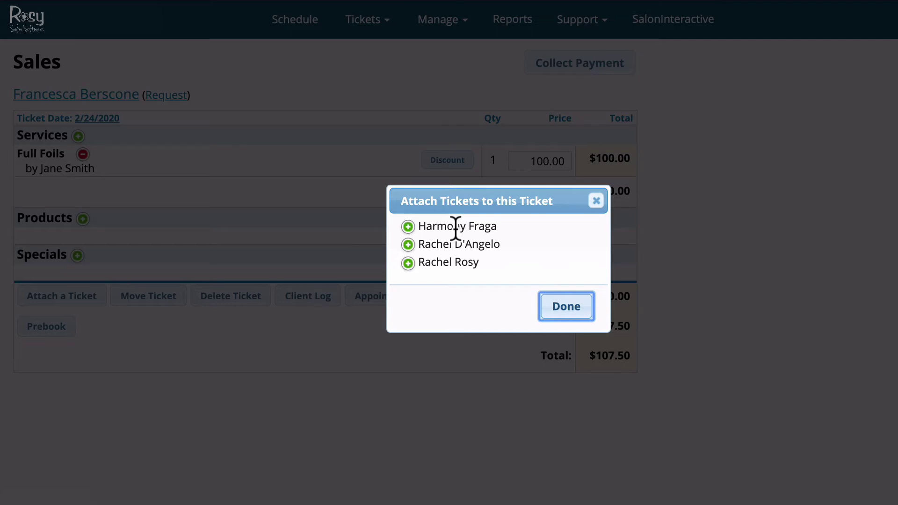
{"action": "left_click", "coordinate": [407, 227]}
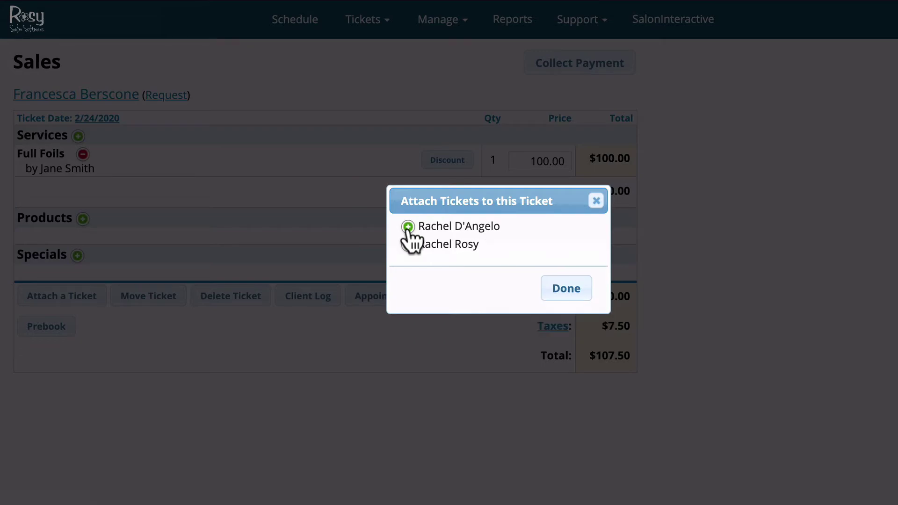
{"action": "left_click", "coordinate": [558, 289]}
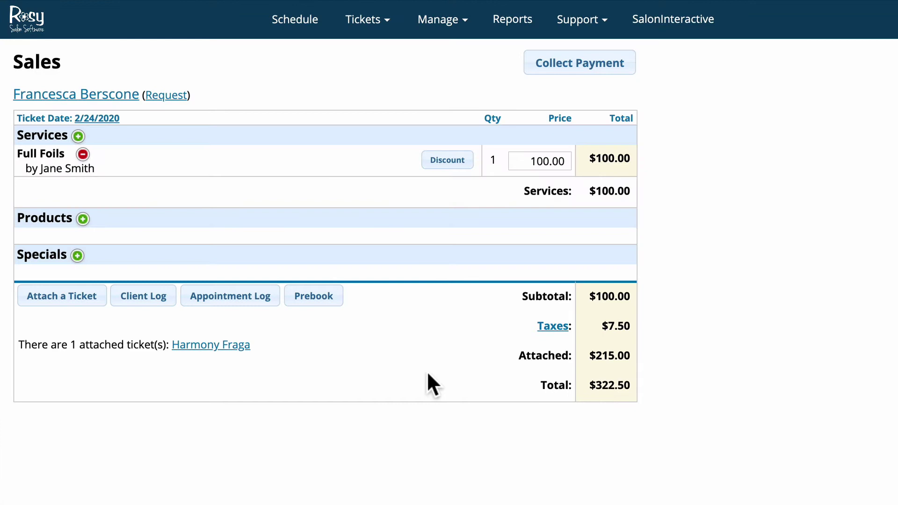
Move the $80.00 Microdermabrasion ticket to tomorrow, 04/06/2020, and return to the Ticket List.
{"action": "left_click", "coordinate": [358, 27]}
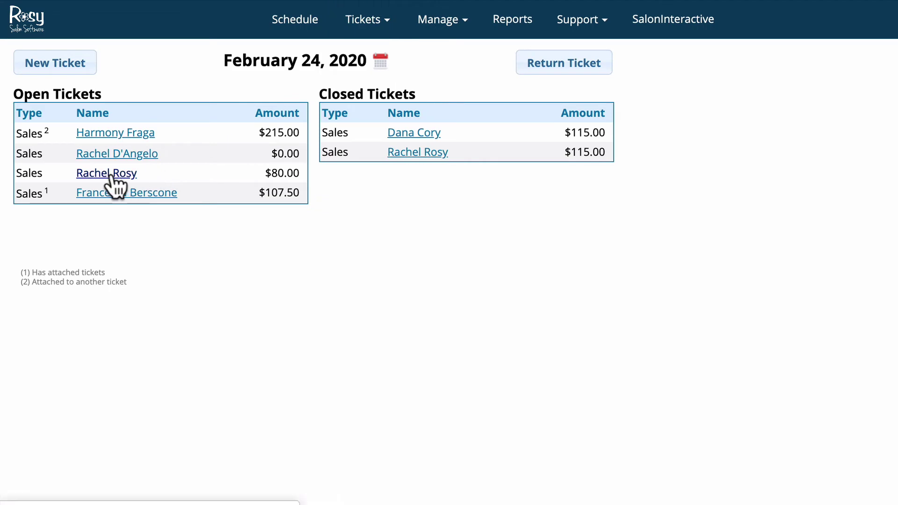
{"action": "left_click", "coordinate": [118, 174]}
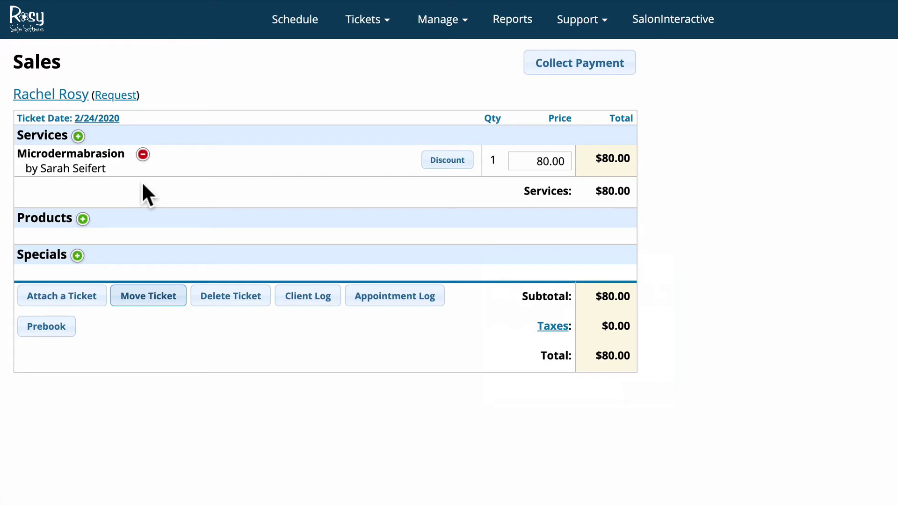
{"action": "left_click", "coordinate": [143, 293]}
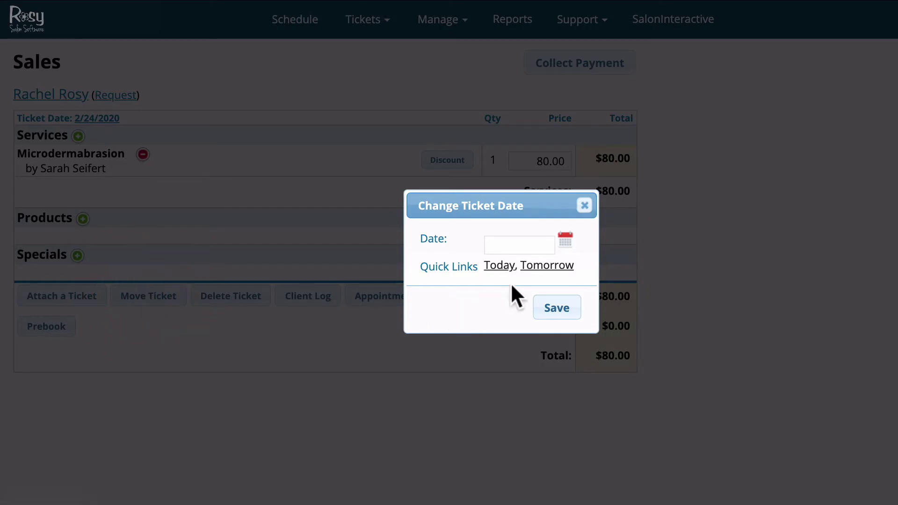
{"action": "left_click", "coordinate": [566, 241]}
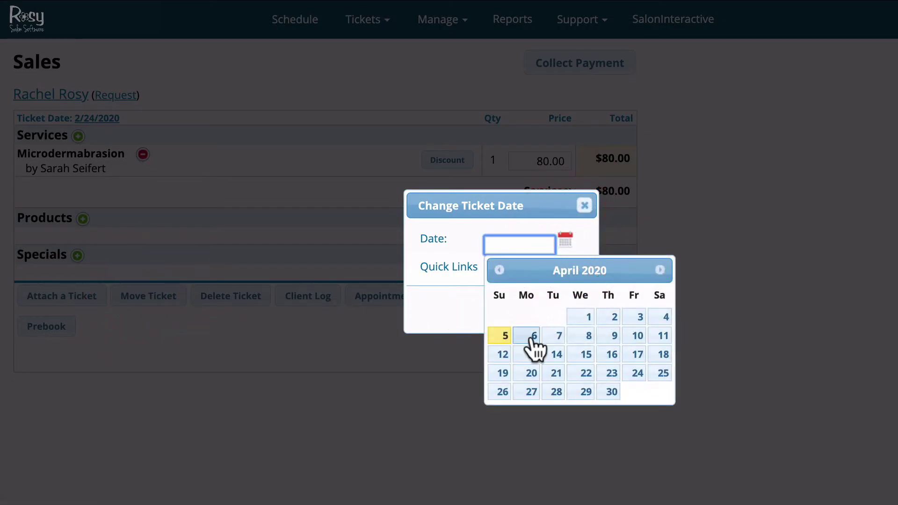
{"action": "left_click", "coordinate": [459, 313]}
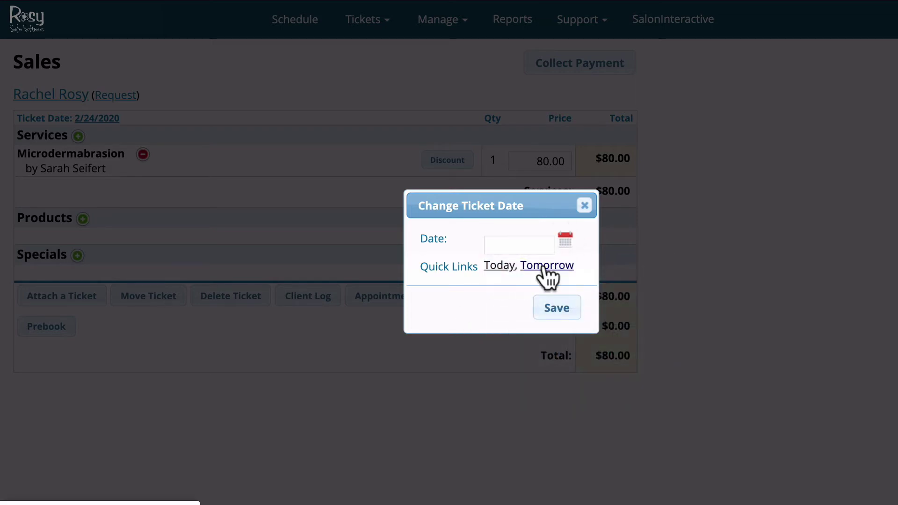
{"action": "left_click", "coordinate": [544, 266]}
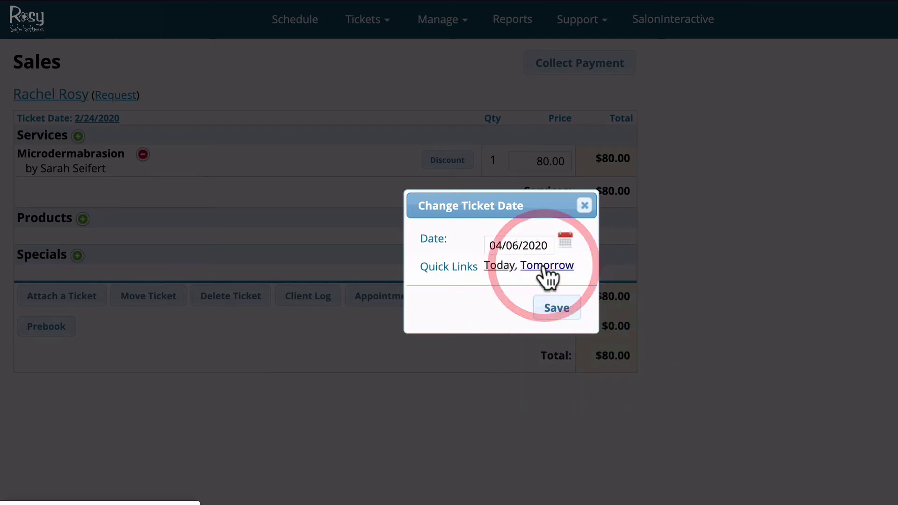
{"action": "left_click", "coordinate": [555, 306]}
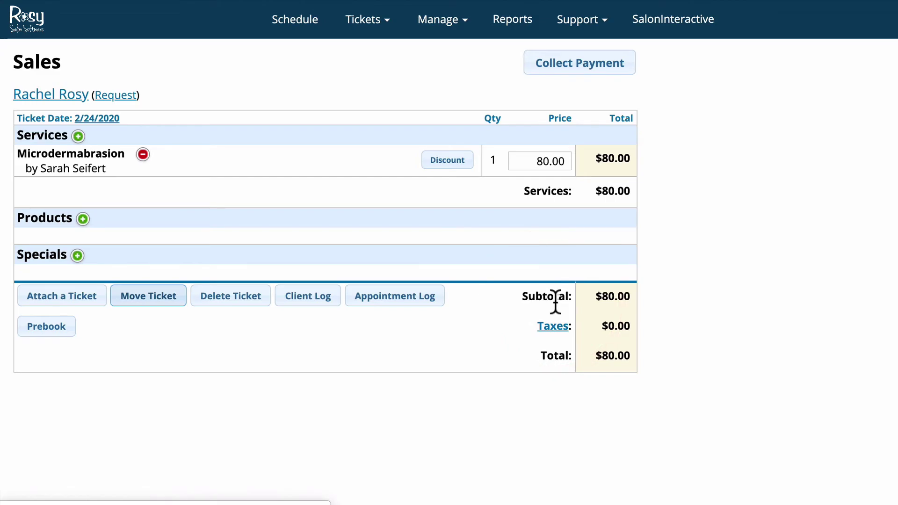
{"action": "left_click", "coordinate": [377, 33]}
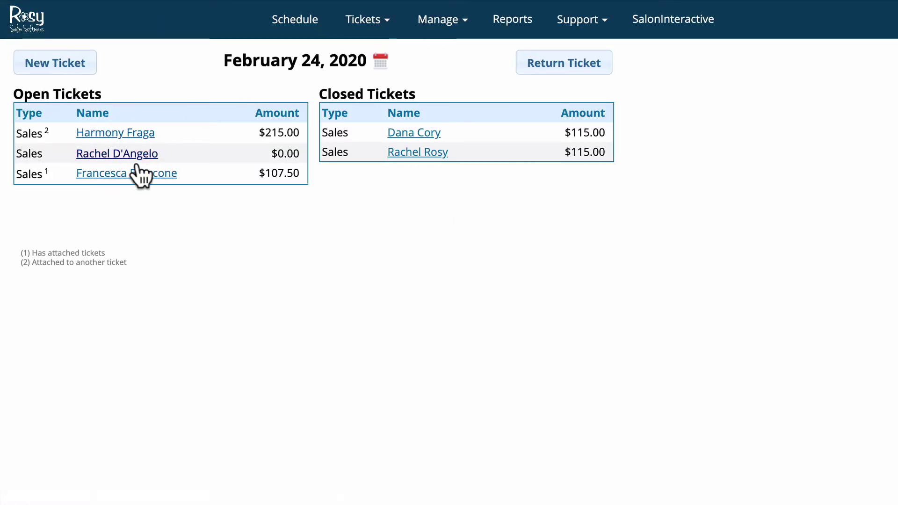
{"action": "left_click", "coordinate": [140, 154]}
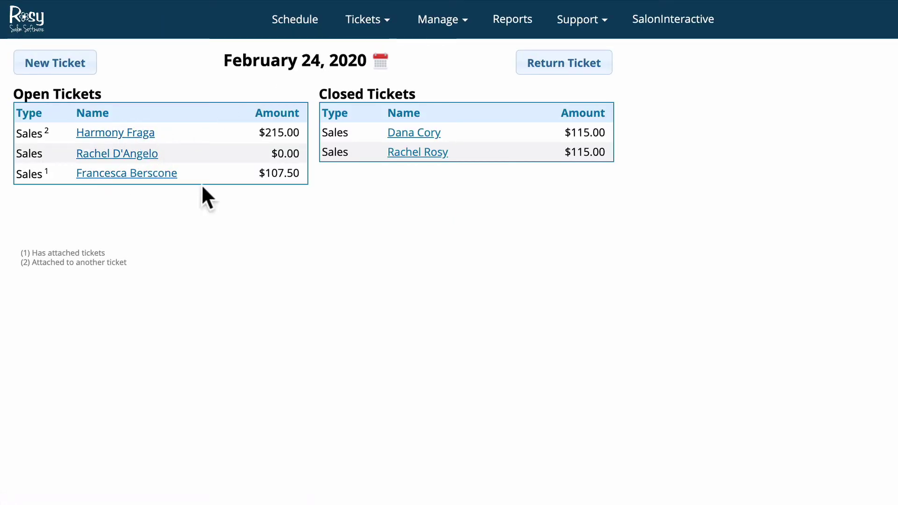
Open the Full Foils ticket, check the client's upcoming appointments, then view its appointment log.
{"action": "left_click", "coordinate": [155, 175]}
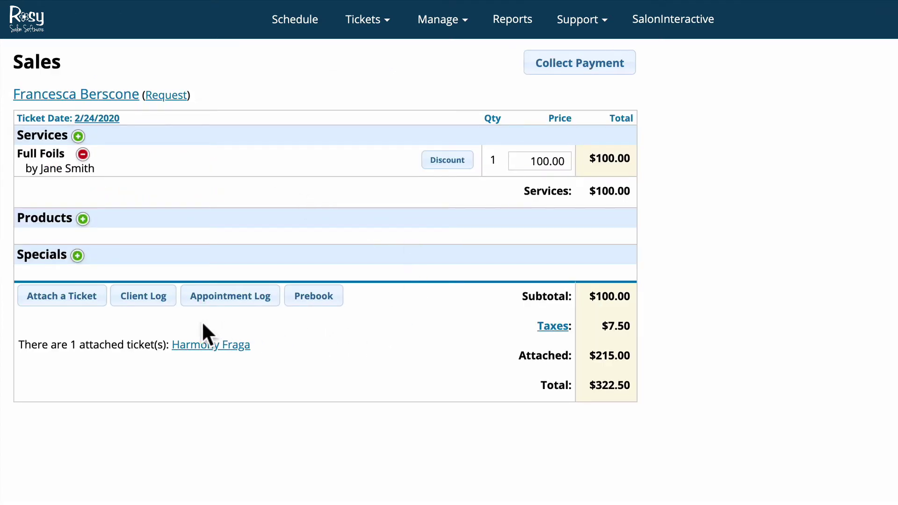
{"action": "left_click", "coordinate": [148, 298]}
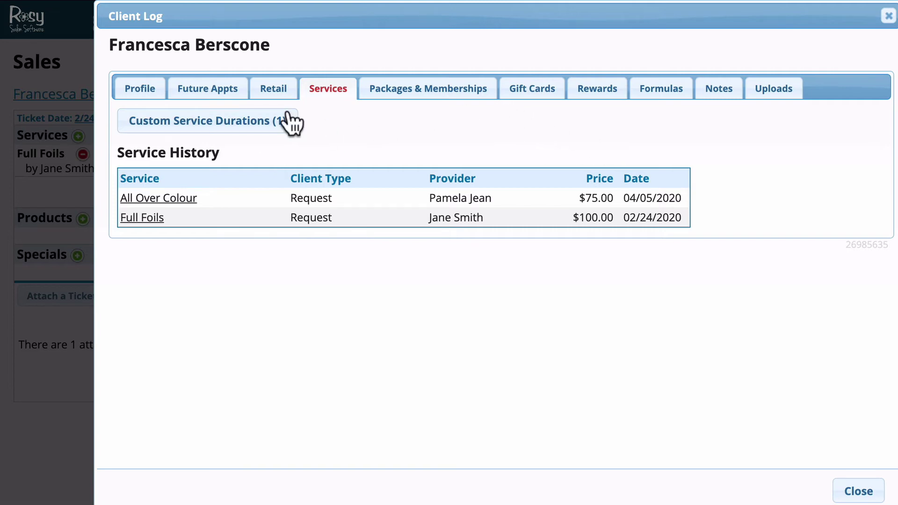
{"action": "left_click", "coordinate": [223, 92]}
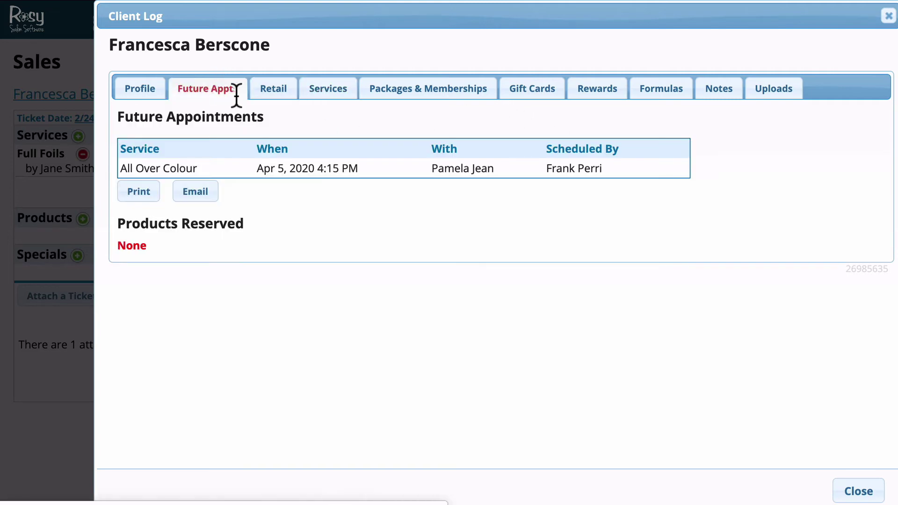
{"action": "key", "text": "Escape"}
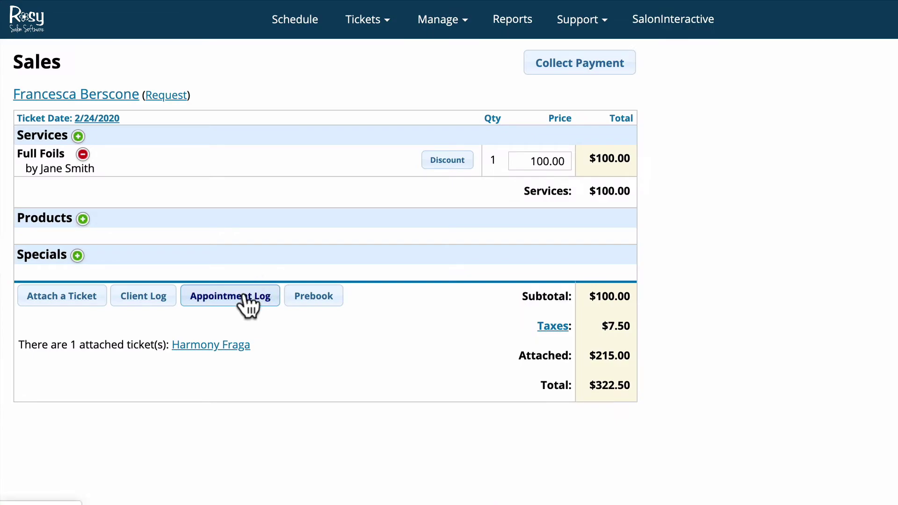
{"action": "left_click", "coordinate": [245, 296]}
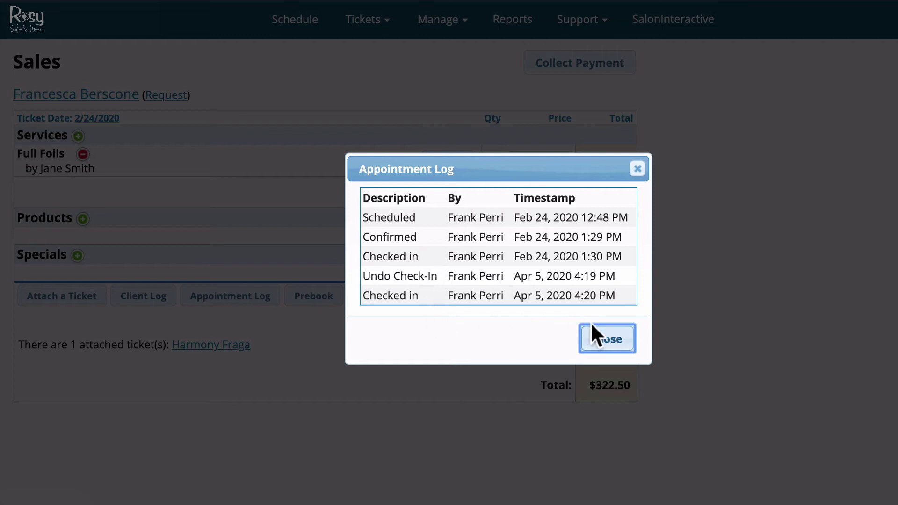
Prebook Full Foils and Womens Haircut for Thursday, May 7, 2020 at 8:30 AM.
{"action": "left_click", "coordinate": [595, 336]}
{"action": "left_click", "coordinate": [316, 335]}
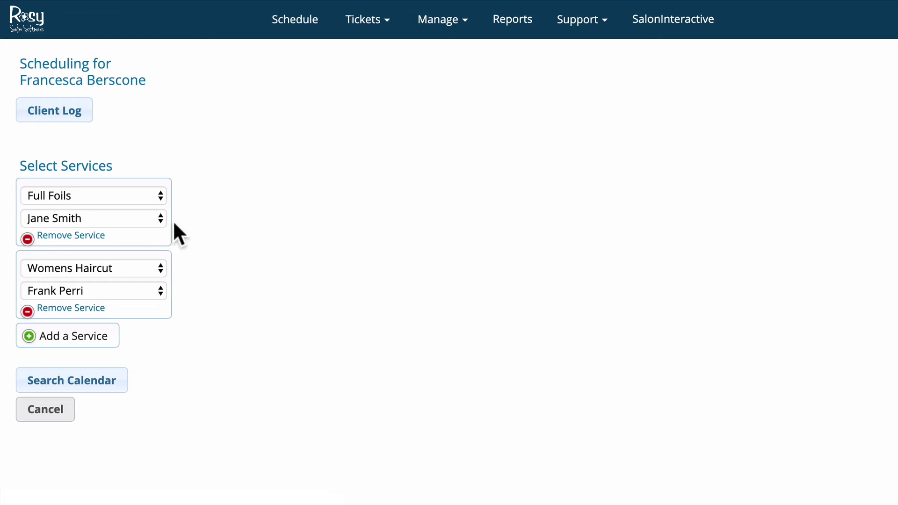
{"action": "left_click", "coordinate": [157, 196]}
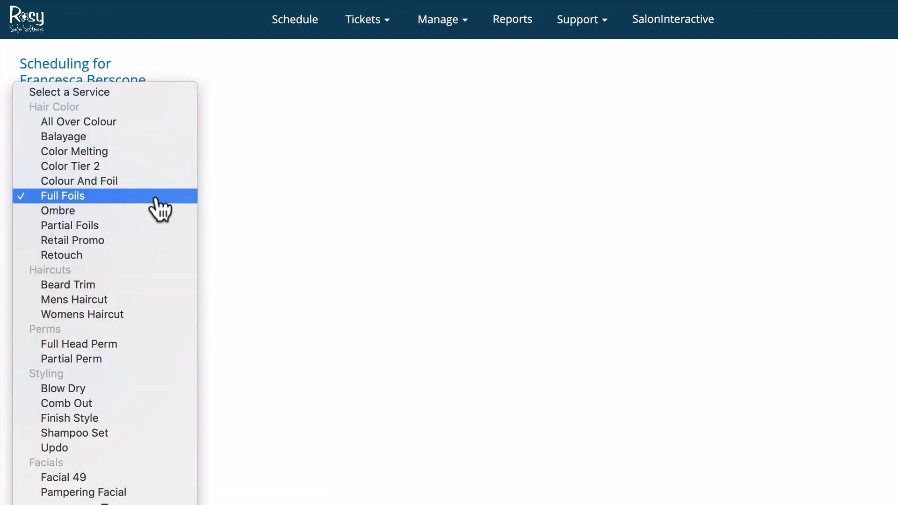
{"action": "left_click", "coordinate": [229, 254]}
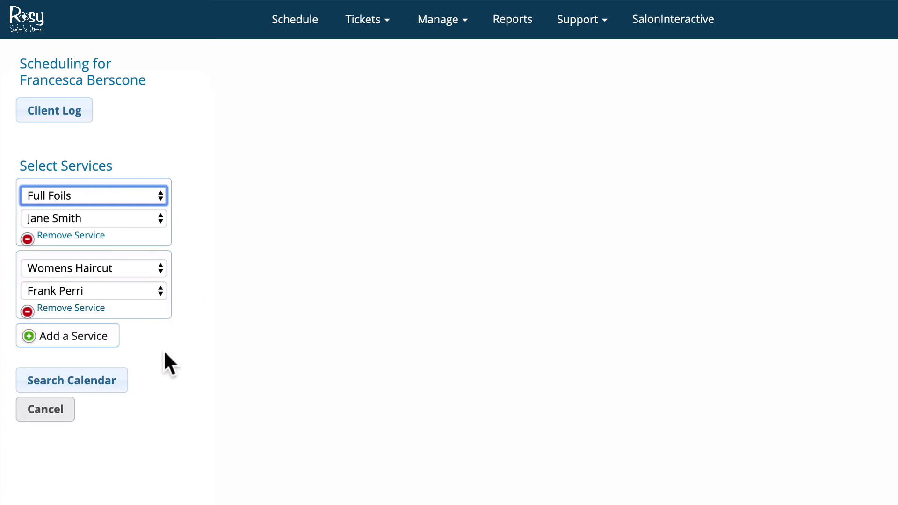
{"action": "left_click", "coordinate": [97, 380]}
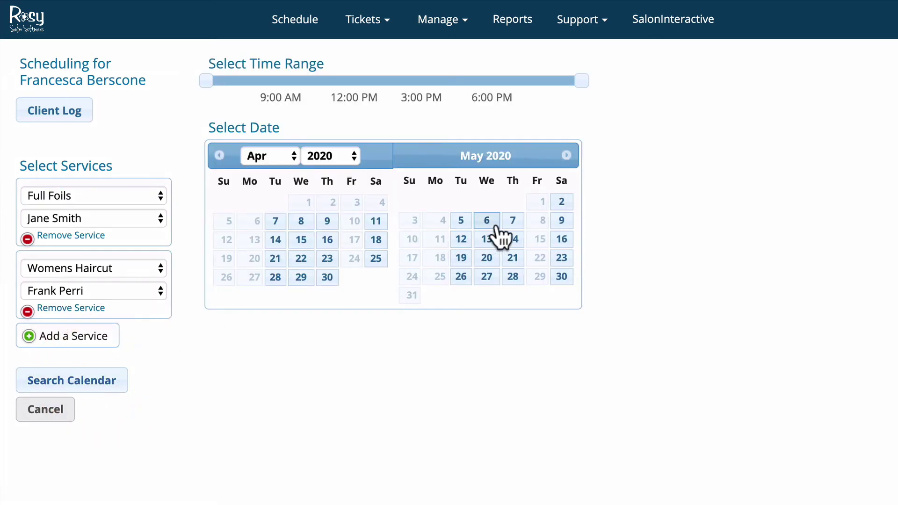
{"action": "left_click", "coordinate": [514, 229]}
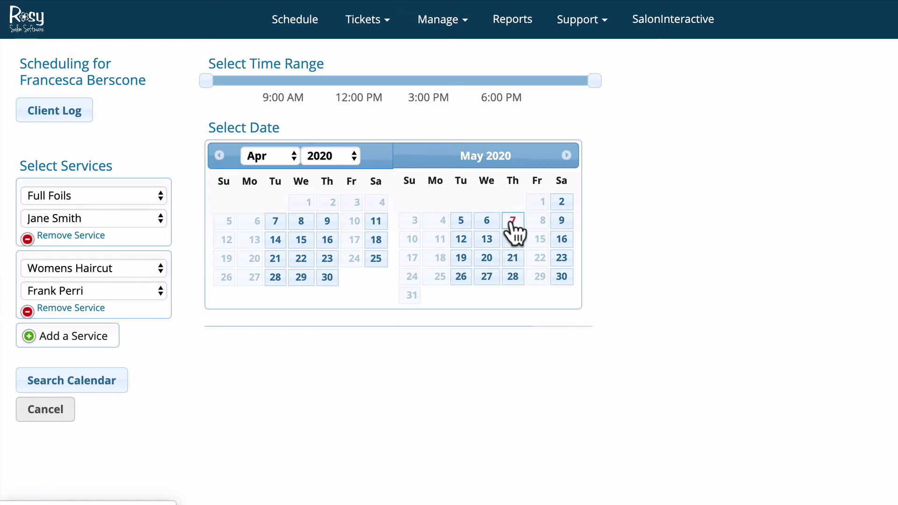
{"action": "scroll", "coordinate": [772, 210], "scroll_direction": "down", "scroll_amount": 3}
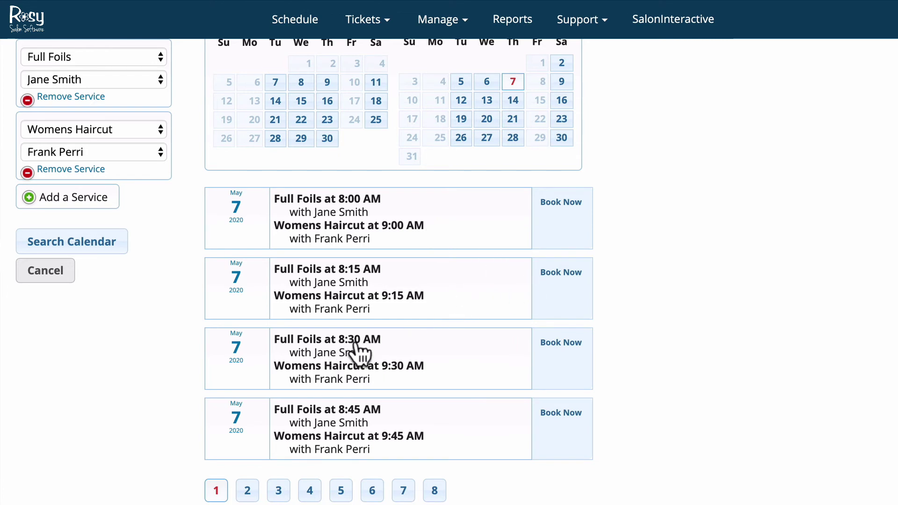
{"action": "left_click", "coordinate": [560, 356]}
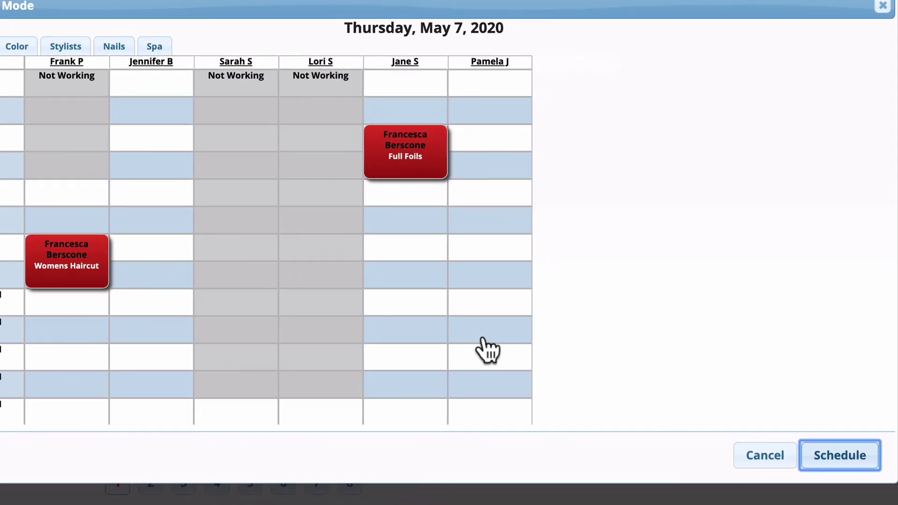
{"action": "left_click", "coordinate": [832, 458]}
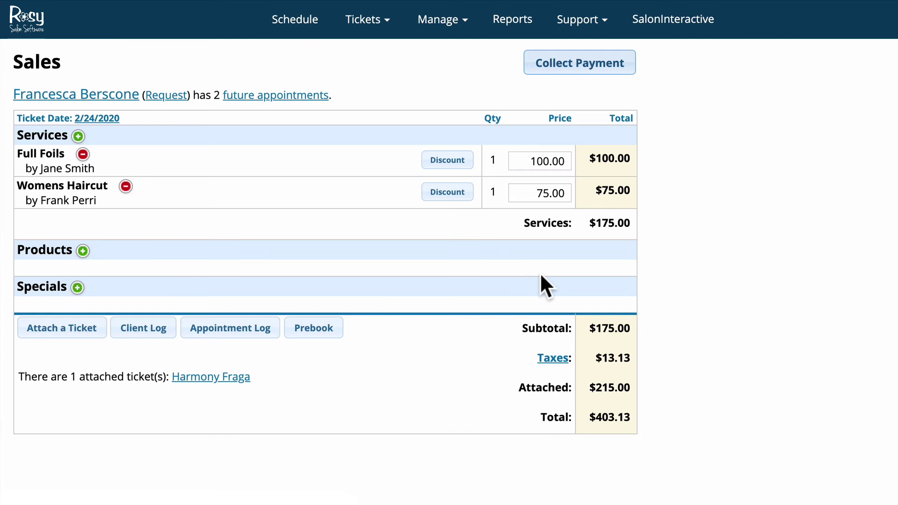
Start collecting payment and add a 25.00 staff tip.
{"action": "left_click", "coordinate": [553, 70]}
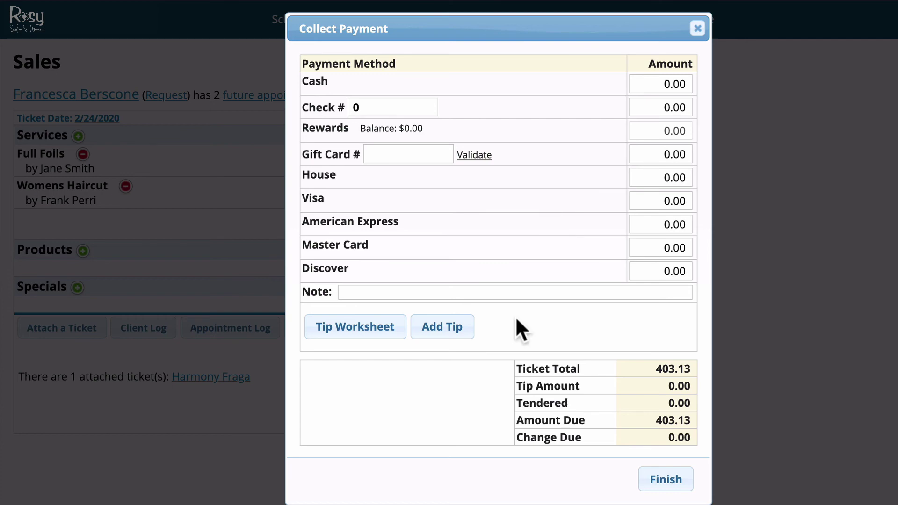
{"action": "left_click", "coordinate": [457, 329]}
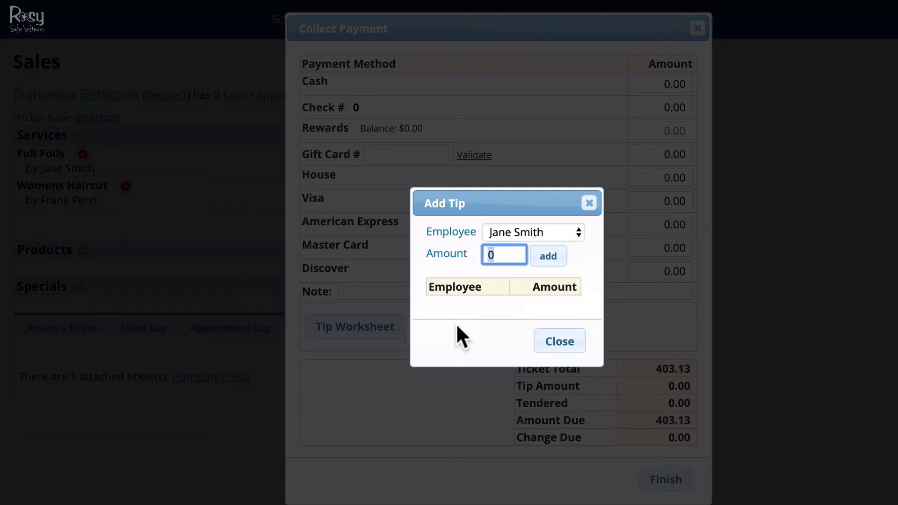
{"action": "type", "text": "25"}
{"action": "left_click", "coordinate": [546, 256]}
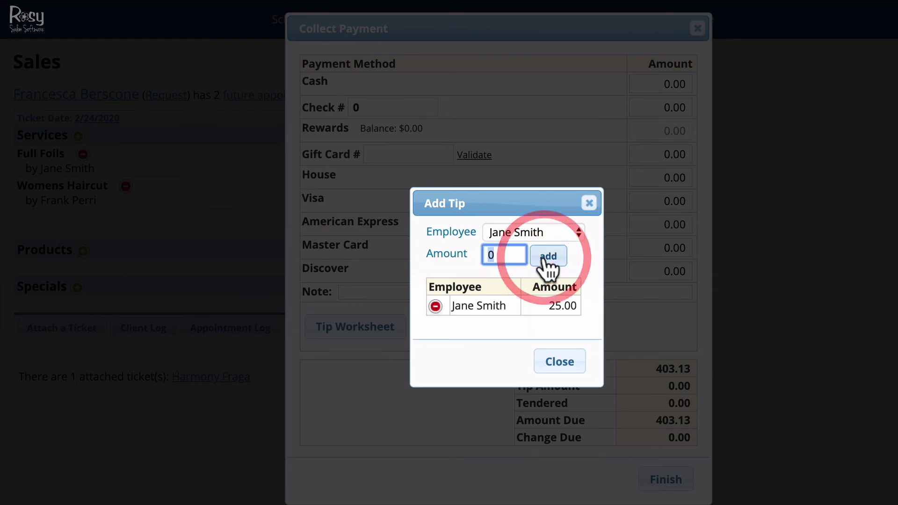
Add a 15.00 tip for the haircut stylist and return to the payment screen.
{"action": "left_click", "coordinate": [541, 232]}
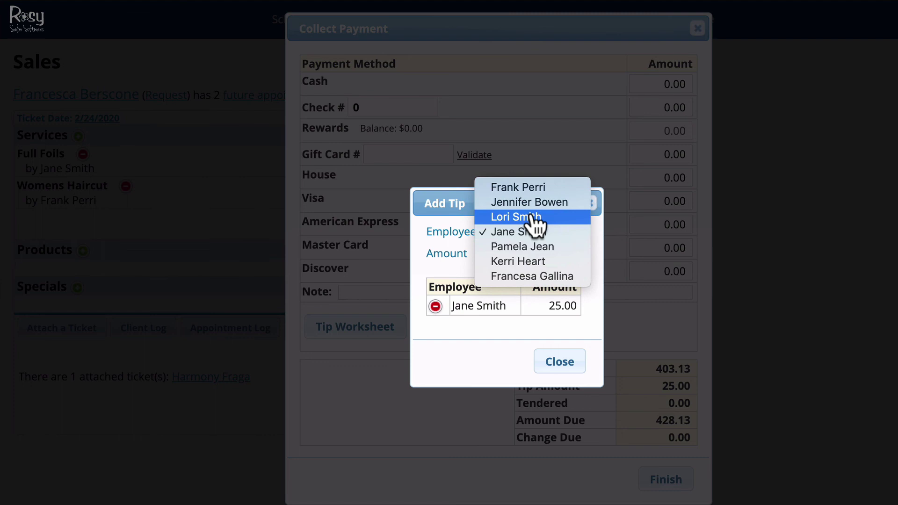
{"action": "left_click", "coordinate": [525, 189]}
{"action": "left_click", "coordinate": [505, 250]}
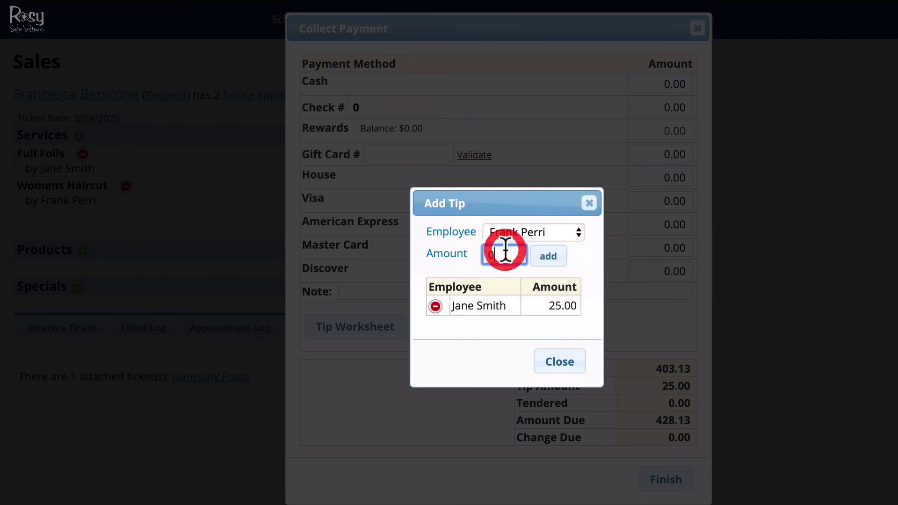
{"action": "key", "text": "BackSpace"}
{"action": "type", "text": "15"}
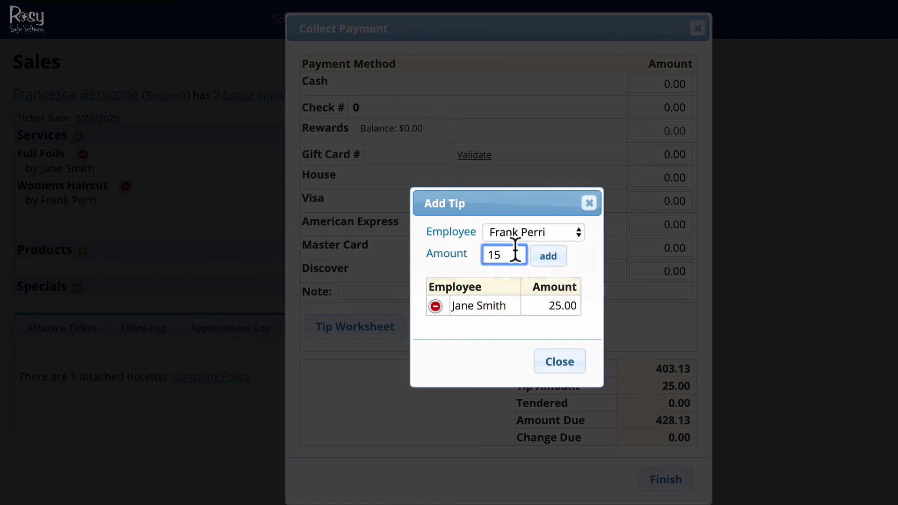
{"action": "left_click", "coordinate": [549, 260]}
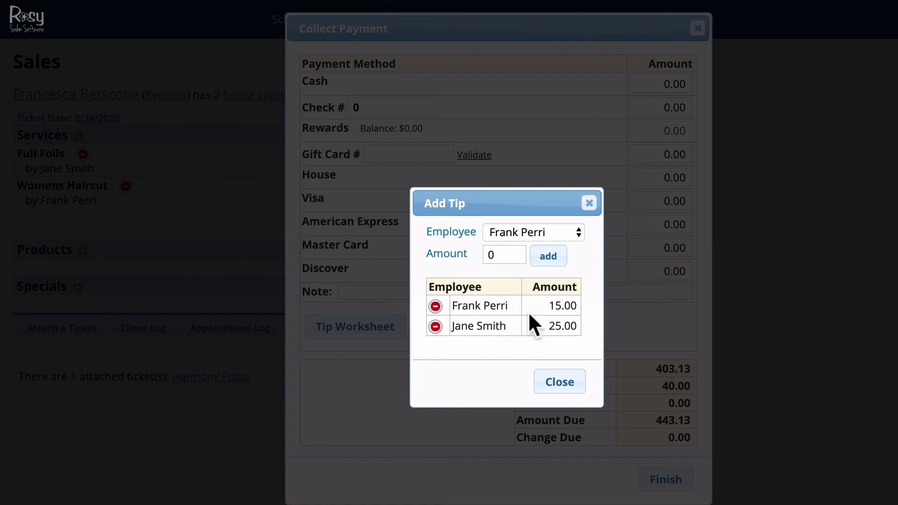
{"action": "left_click", "coordinate": [557, 386]}
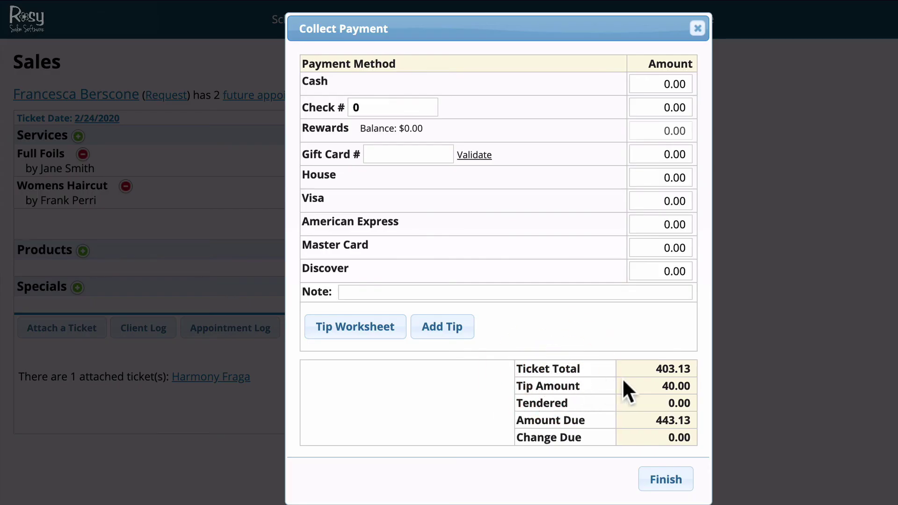
Pay the full $443.13 in cash and finish without a printed or e-mailed receipt.
{"action": "left_click", "coordinate": [651, 83]}
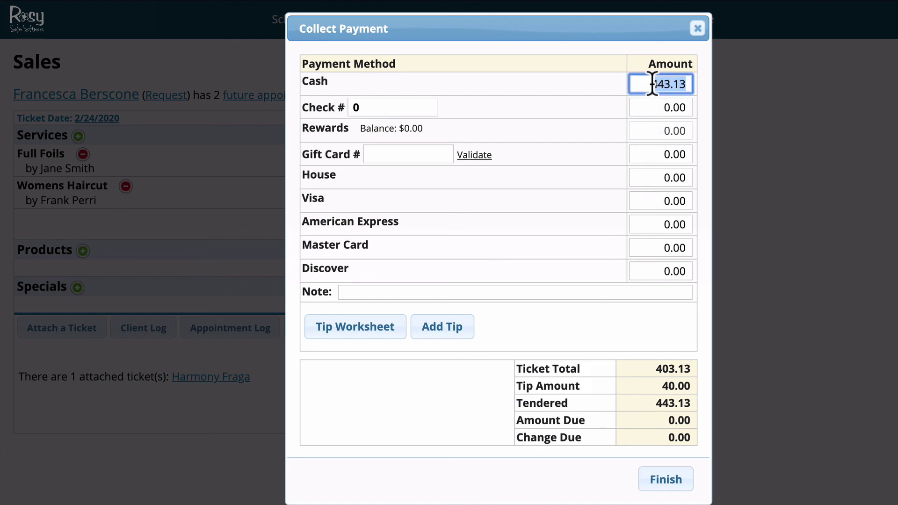
{"action": "left_click", "coordinate": [660, 475]}
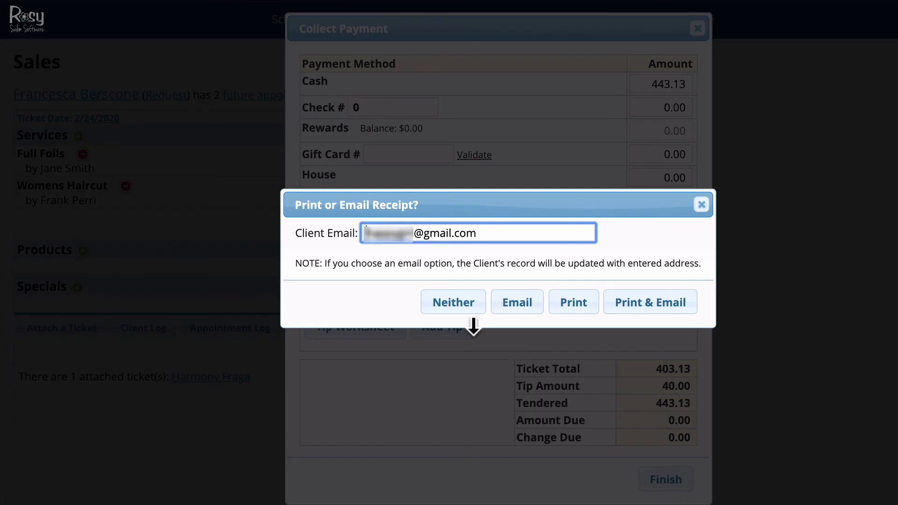
{"action": "left_click", "coordinate": [456, 302]}
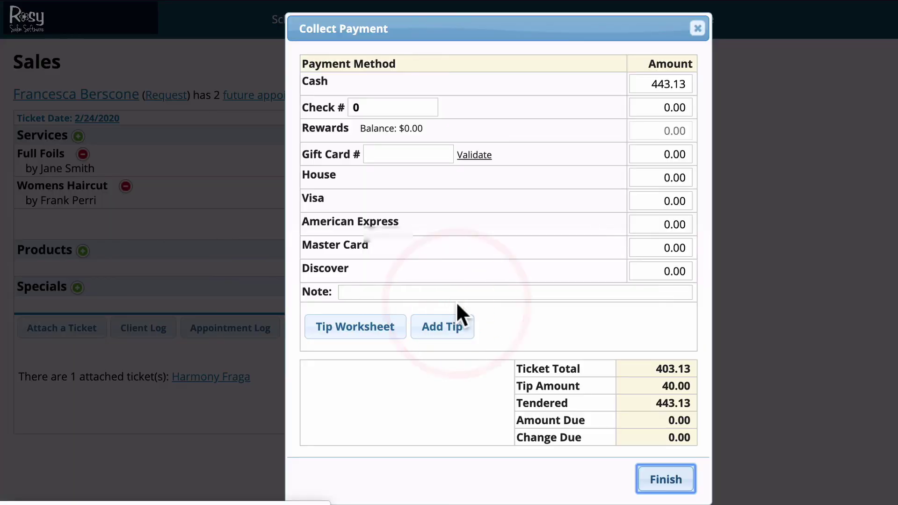